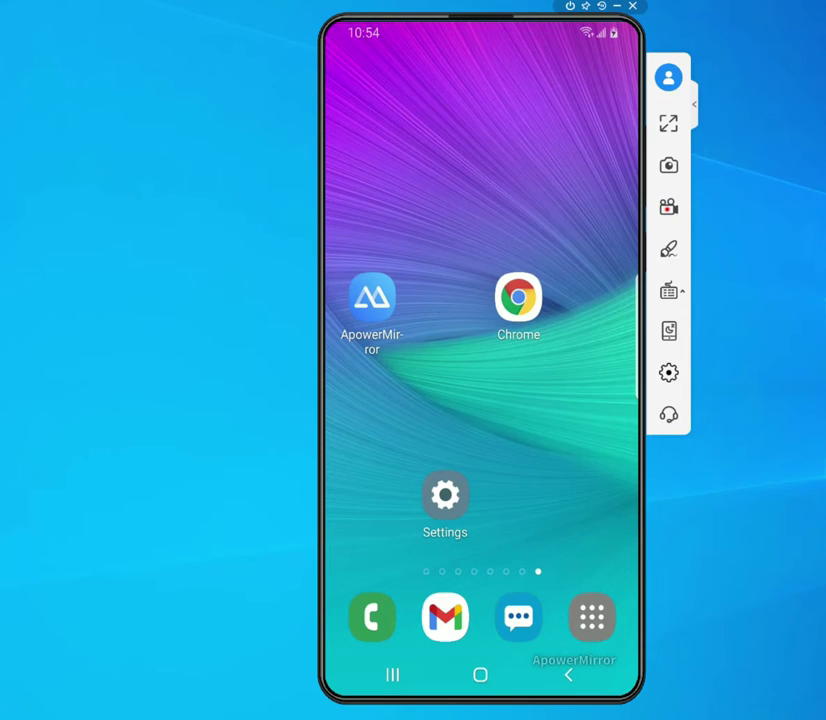
- Launch the Settings app from the phone's home screen
left_click_drag(476, 524, 443, 500)
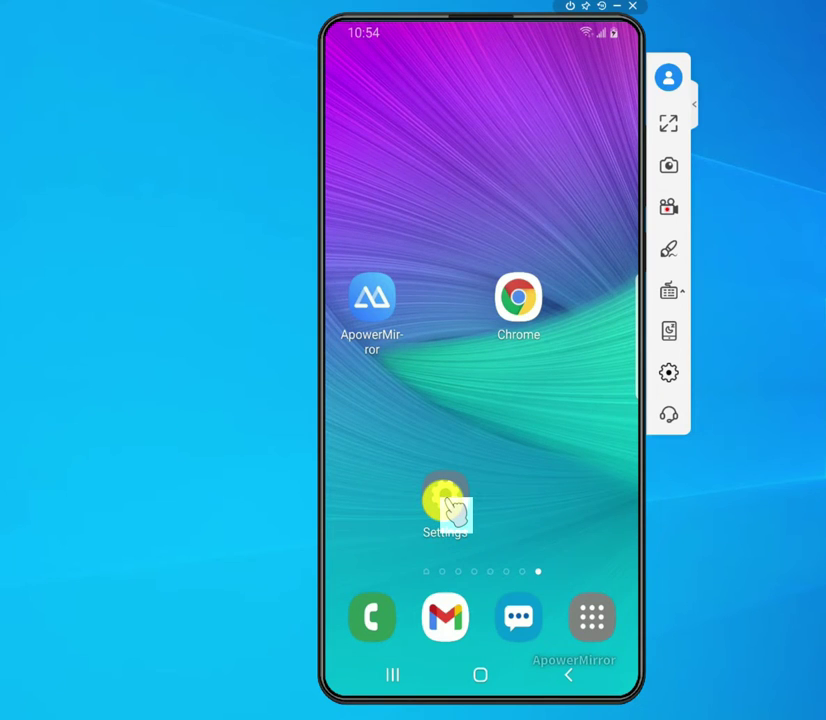
left_click_drag(470, 516, 452, 515)
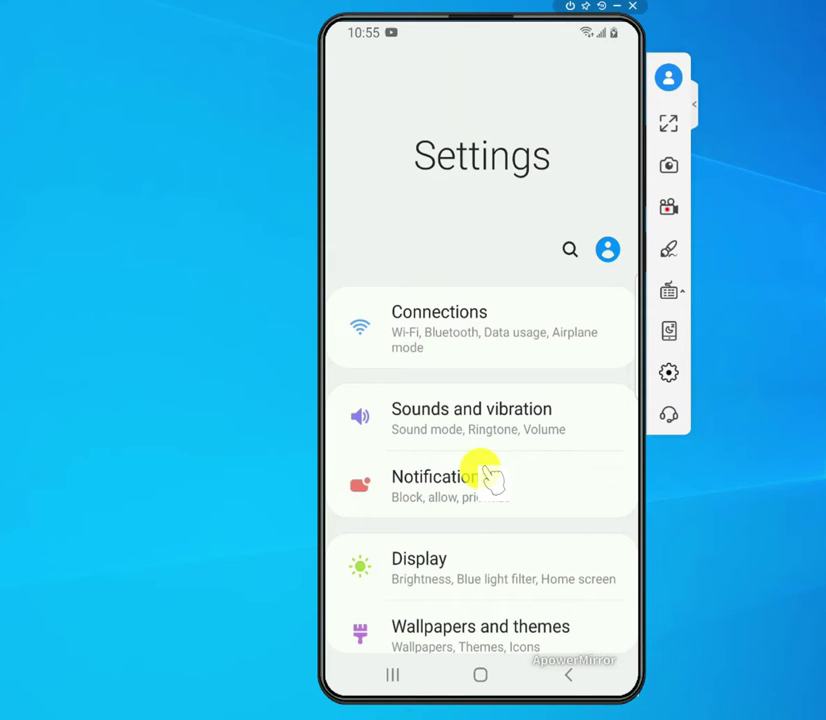
- Scroll the Settings menu and open the Google entry
scroll(490, 478, "down", 5)
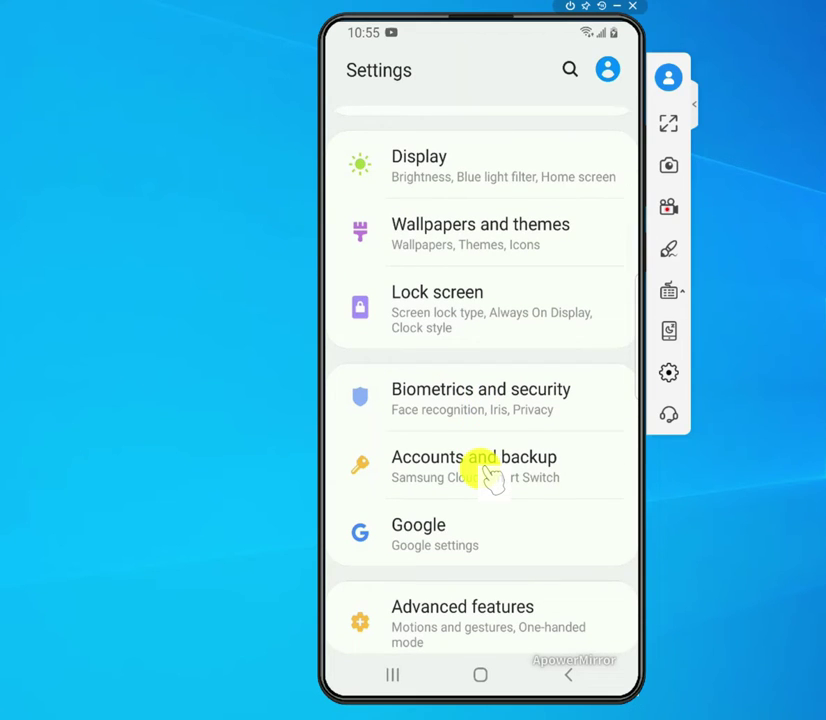
scroll(490, 478, "down", 3)
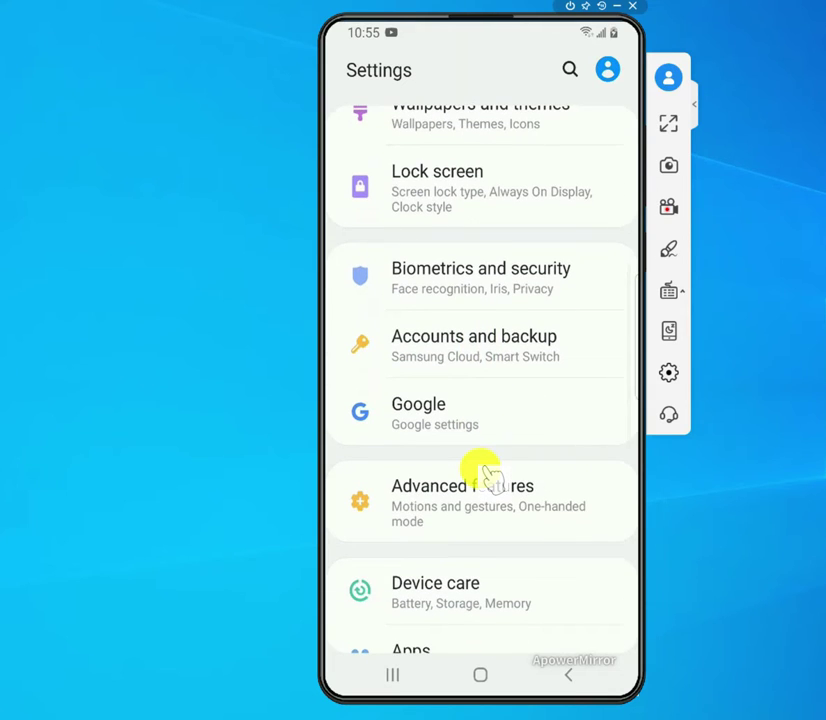
scroll(485, 475, "up", 1)
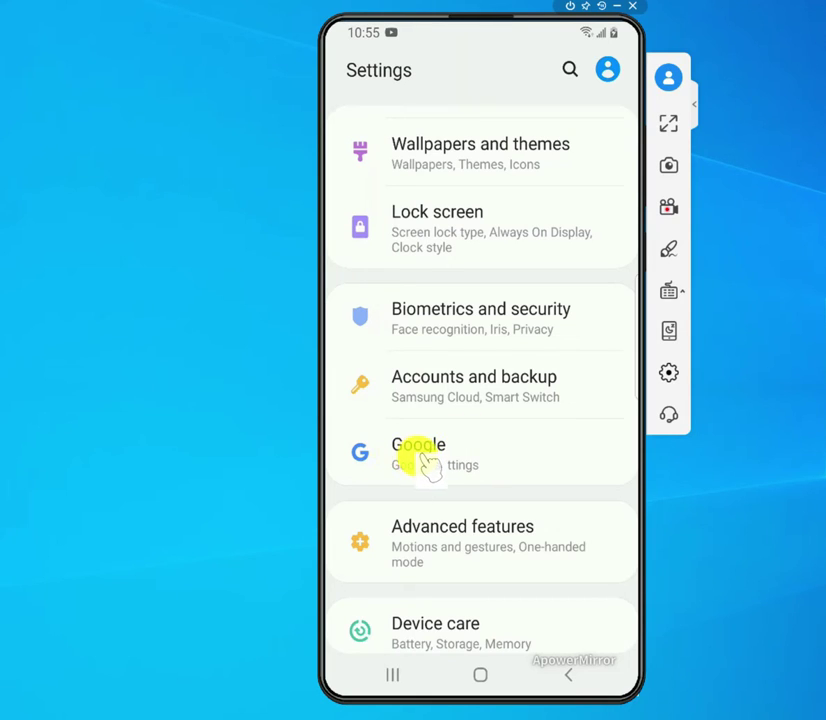
left_click(470, 455)
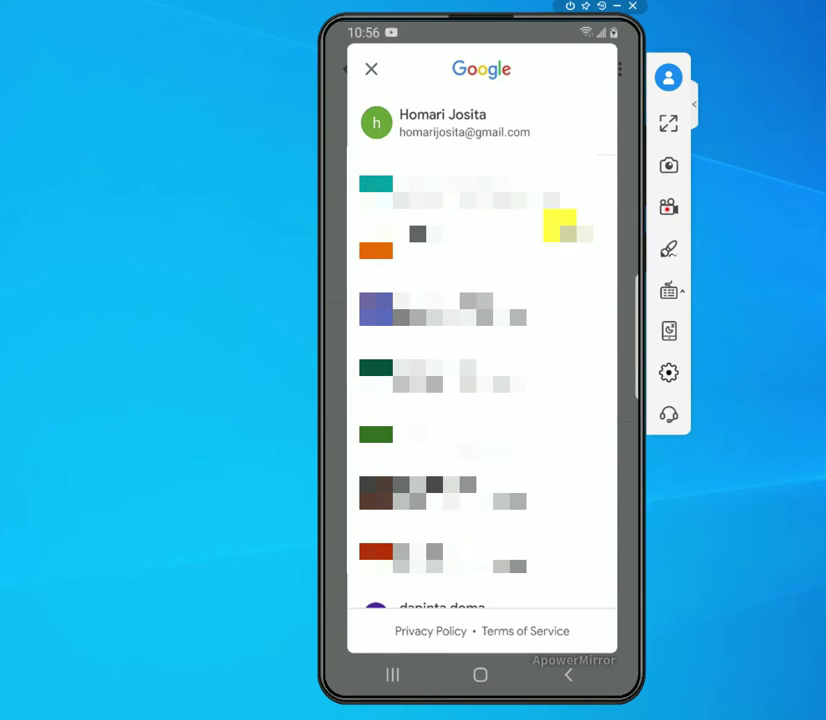
- Choose Add another account at the bottom of the Google account list
scroll(482, 380, "down", 5)
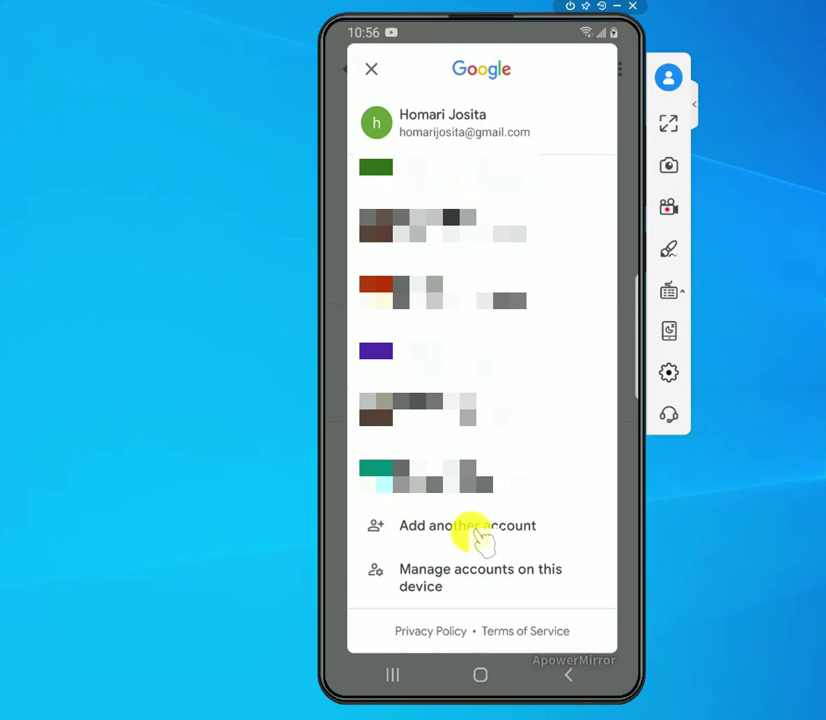
left_click(477, 533)
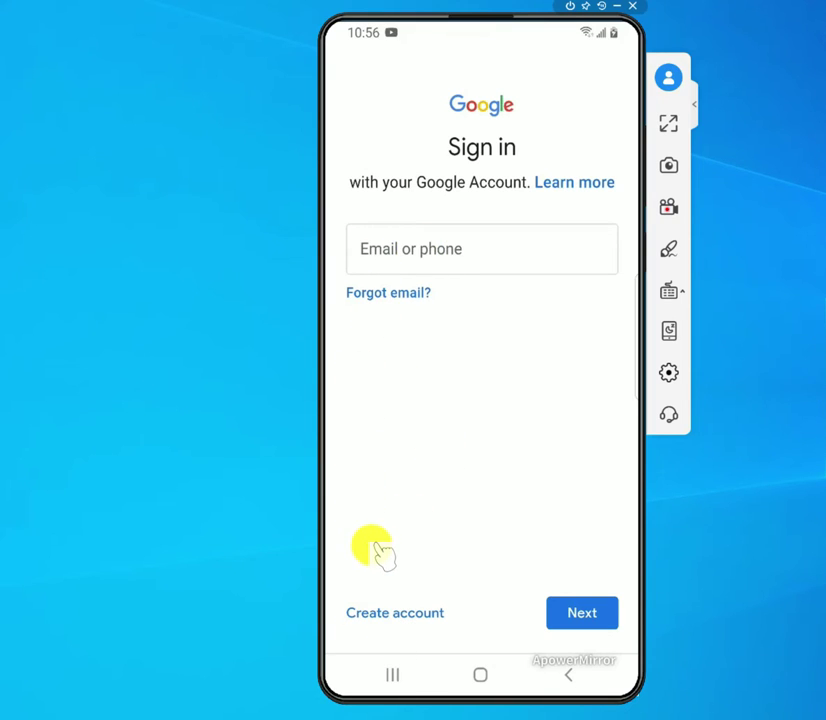
- Choose Create account for personal use on the Google Sign in page
left_click(397, 616)
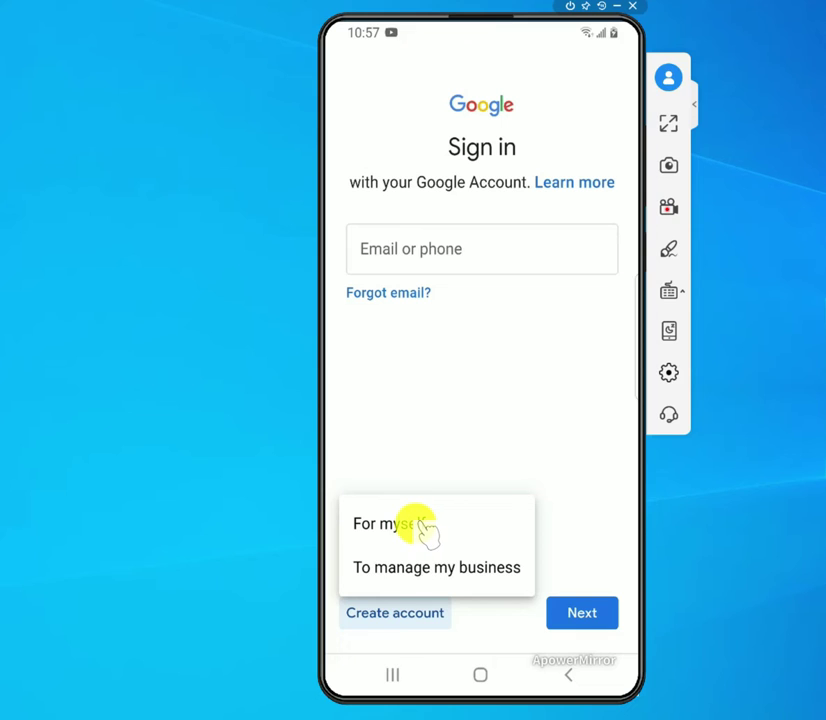
left_click(421, 528)
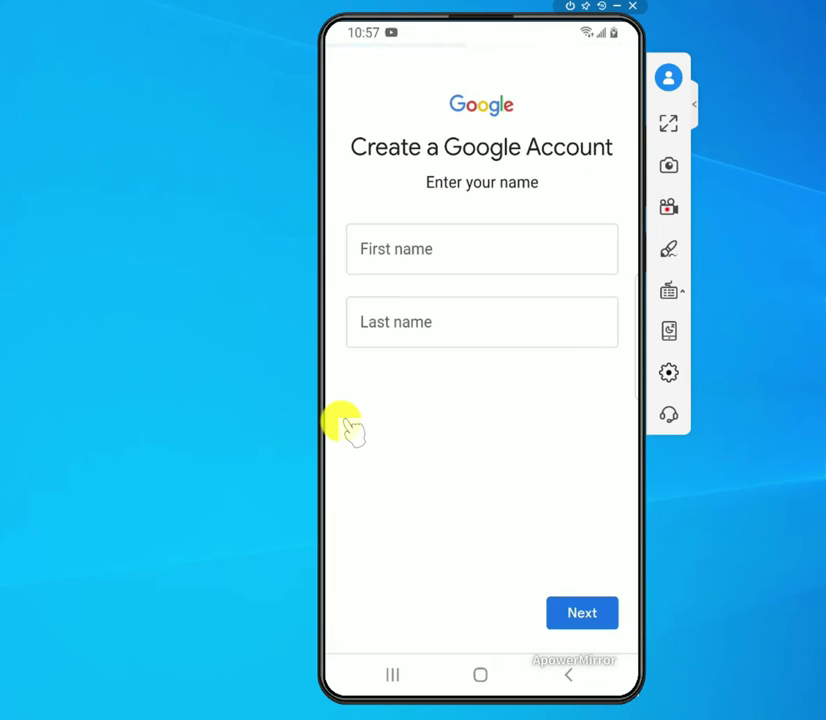
- Enter the new account holder's first and last name and submit the form
left_click(450, 250)
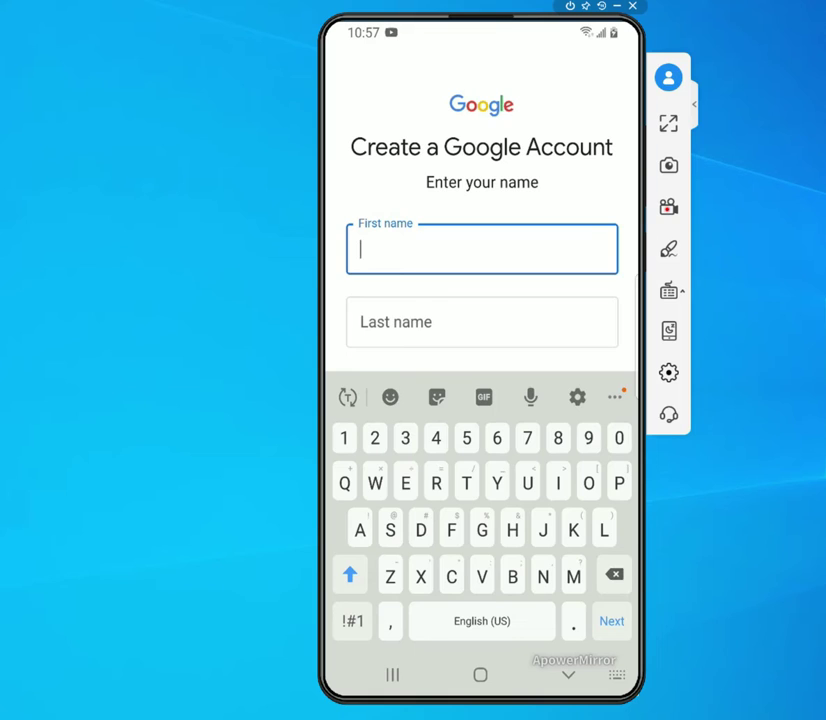
key("Tab")
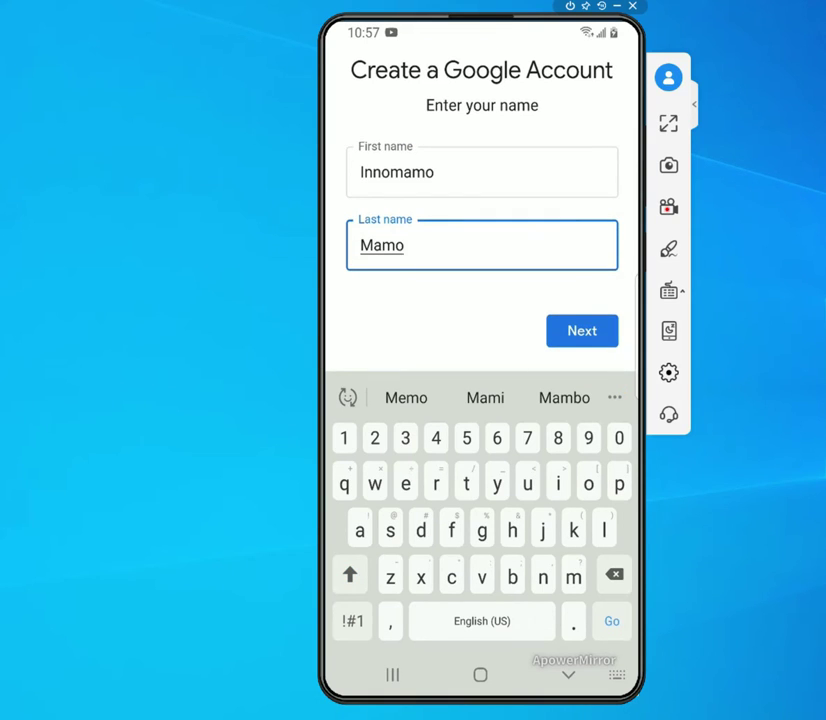
key("Return")
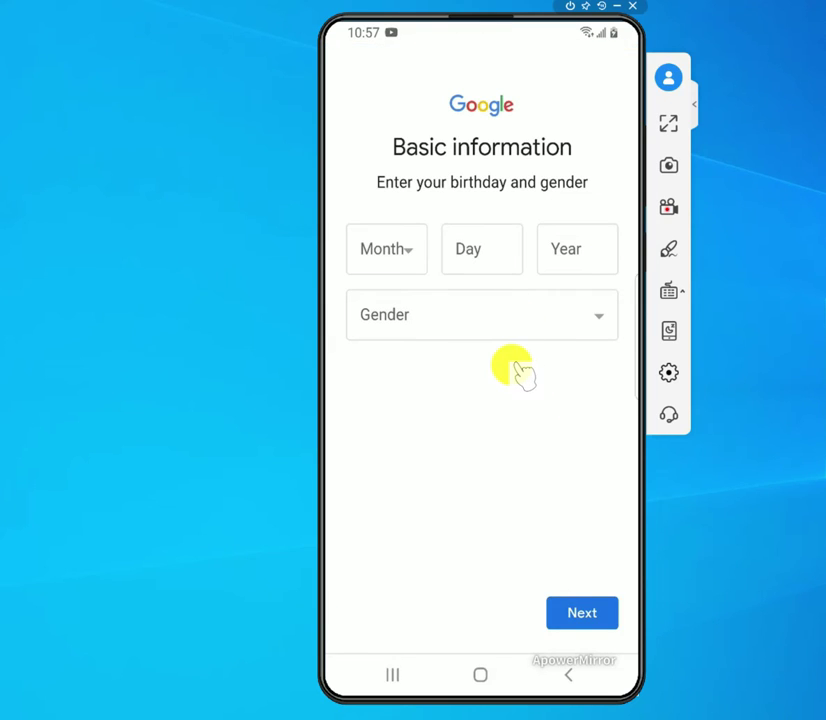
left_click(403, 256)
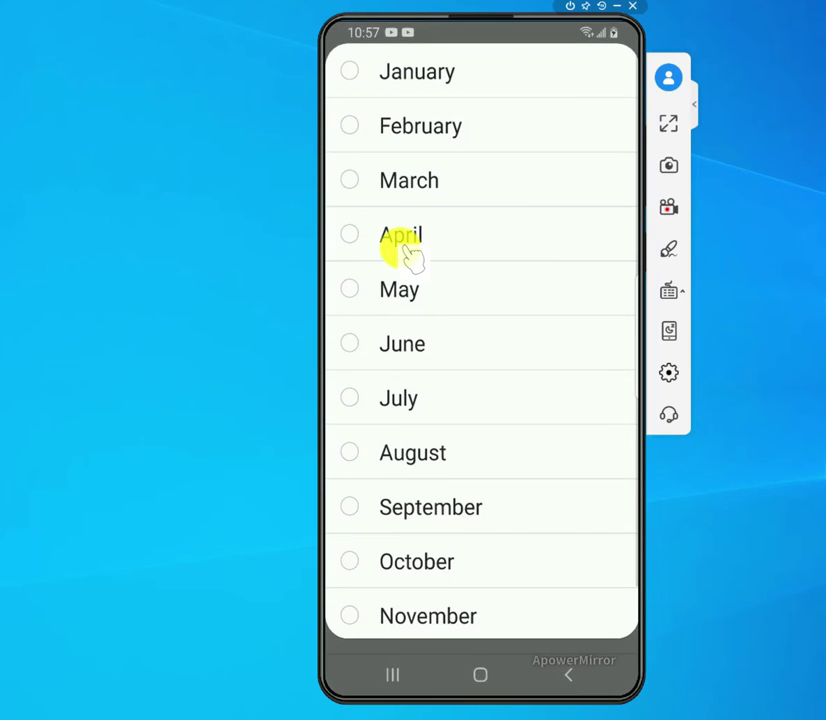
left_click(362, 345)
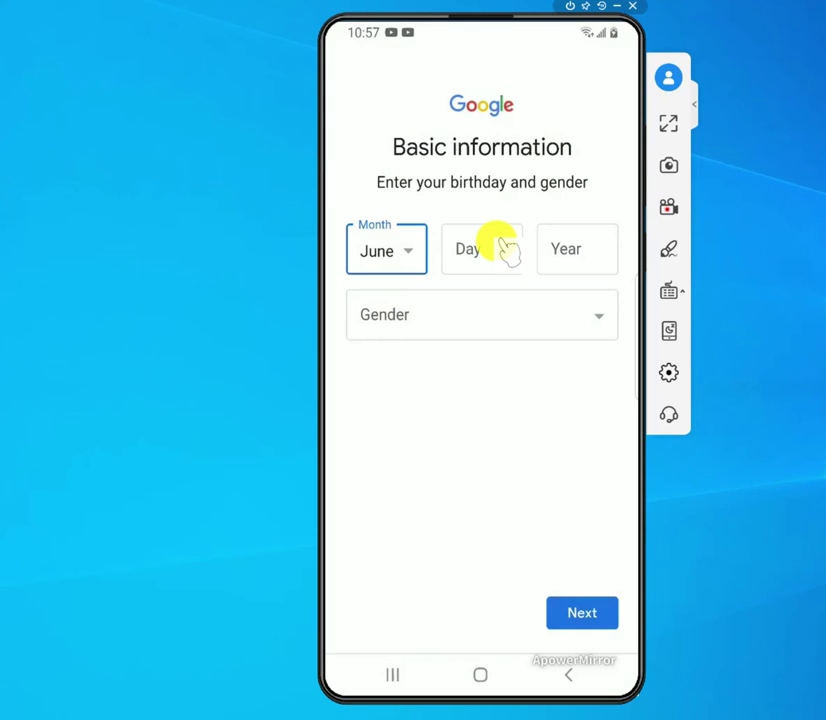
left_click(506, 249)
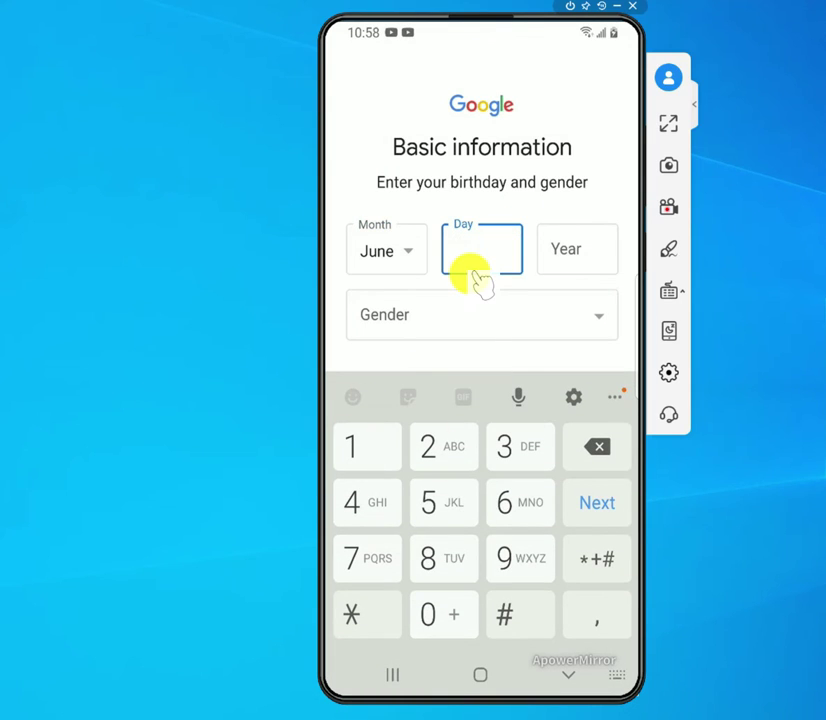
type("1")
key("Tab")
type("1980")
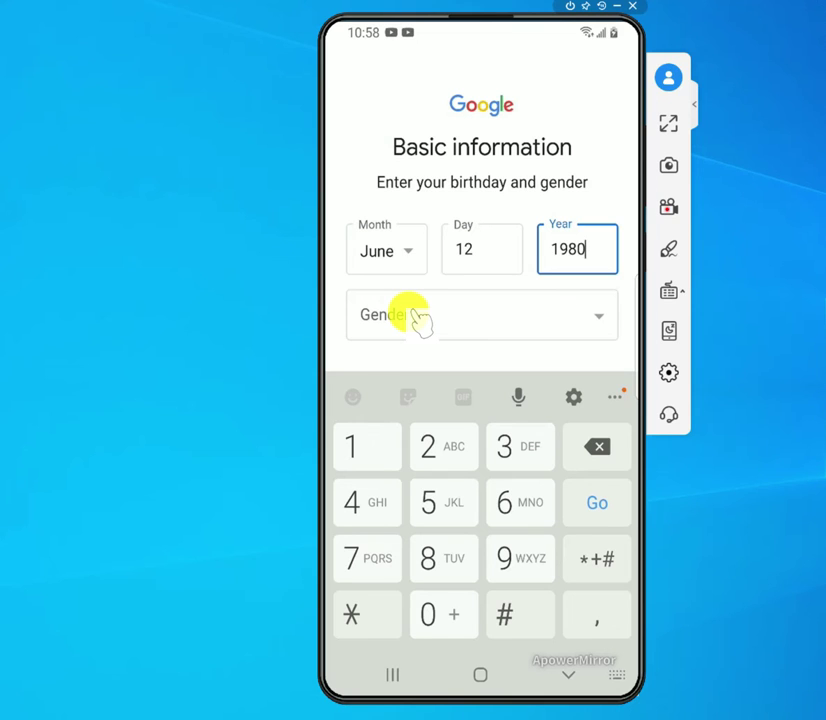
left_click(418, 318)
left_click(378, 505)
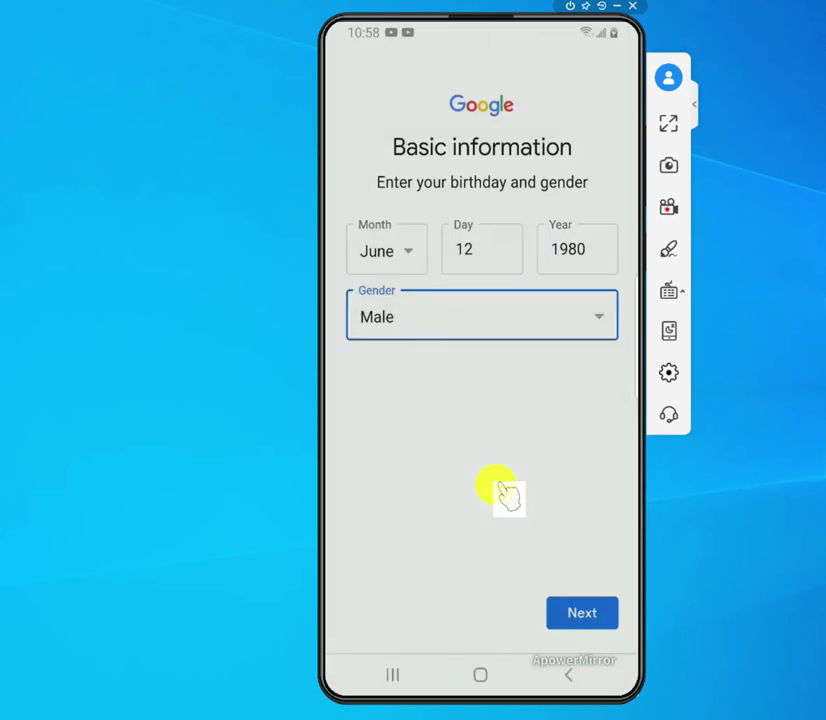
left_click(600, 614)
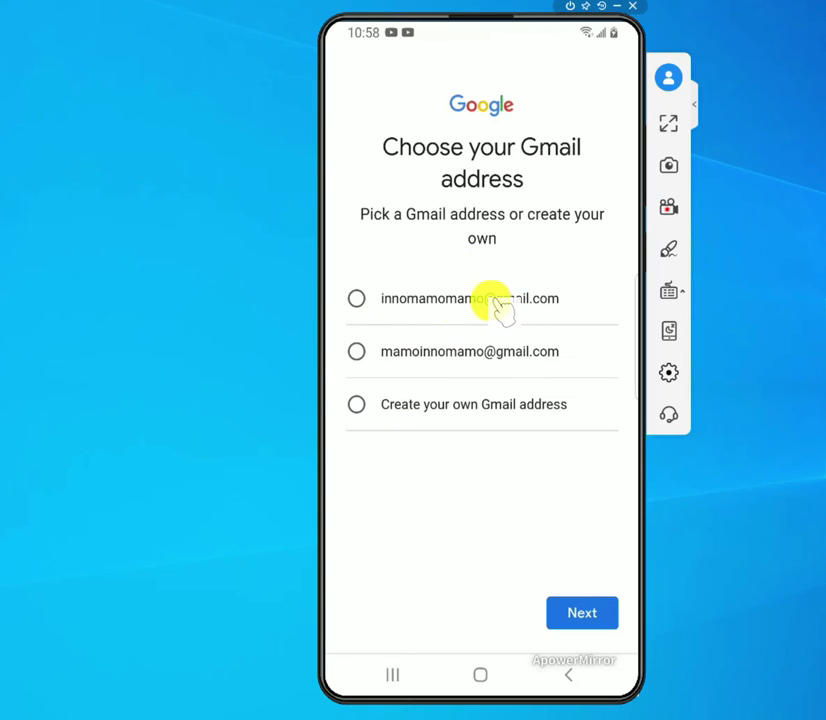
- Accept the first suggested Gmail address and set the account password
left_click(357, 300)
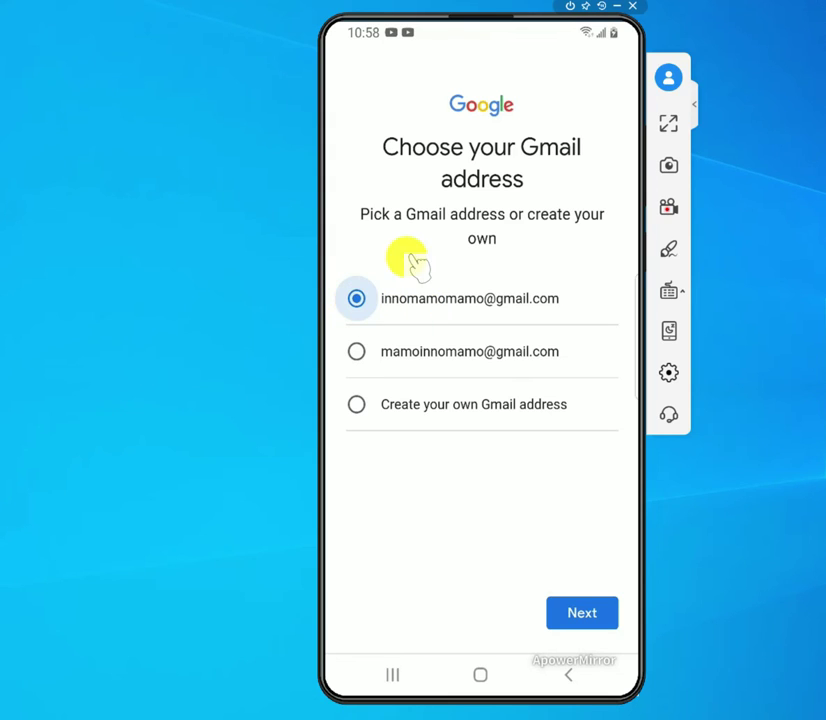
left_click(574, 618)
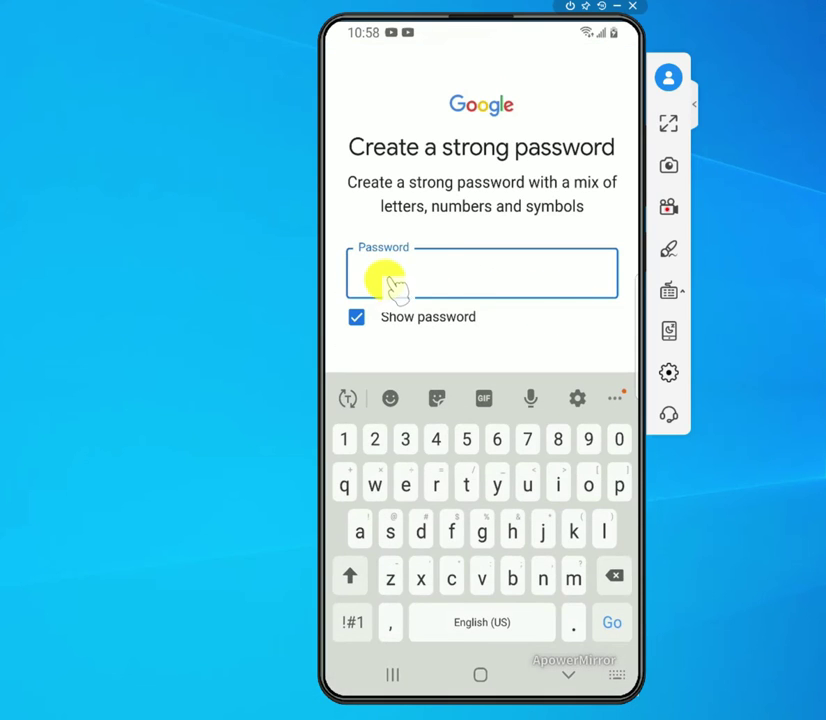
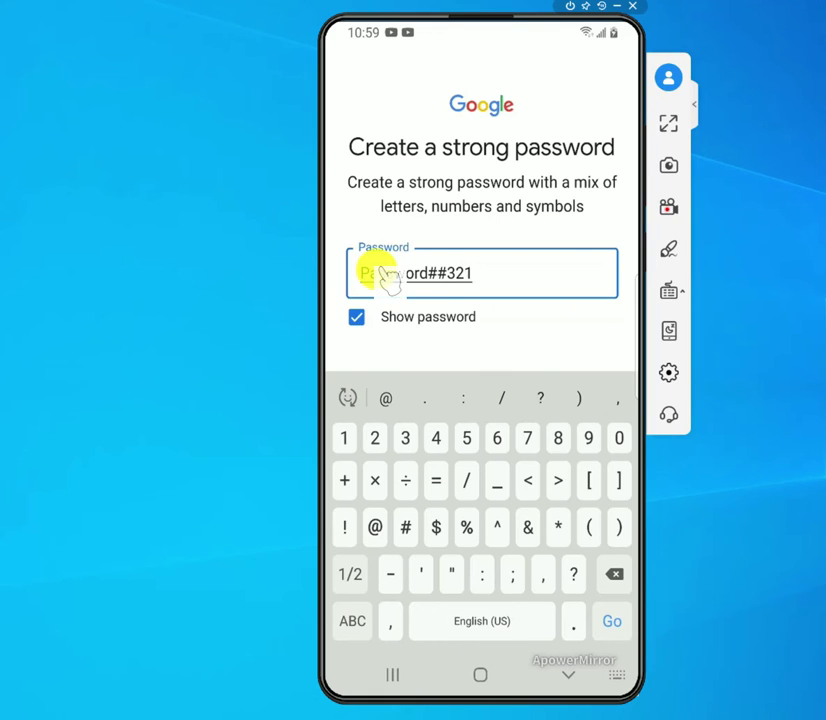
left_click(568, 336)
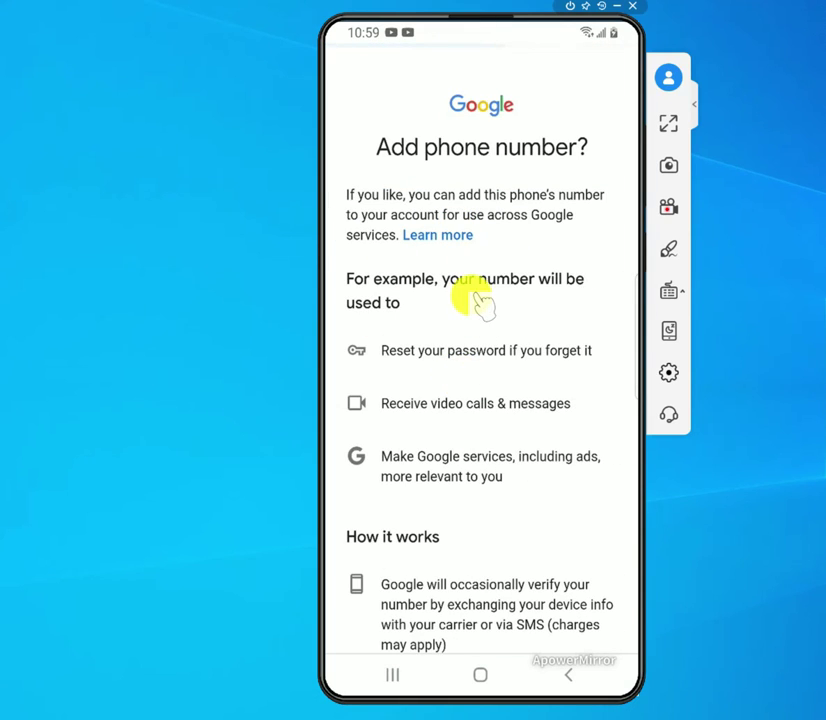
- Skip the Add phone number? step for the new account
scroll(476, 298, "down", 3)
scroll(476, 300, "up", 3)
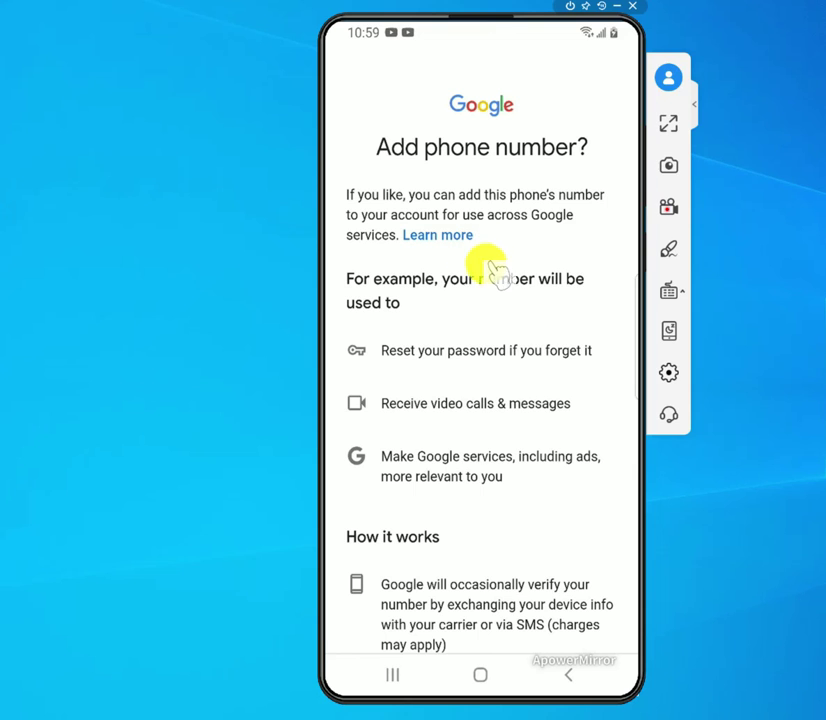
scroll(488, 305, "down", 3)
scroll(488, 303, "up", 3)
scroll(485, 300, "down", 1)
scroll(485, 288, "down", 3)
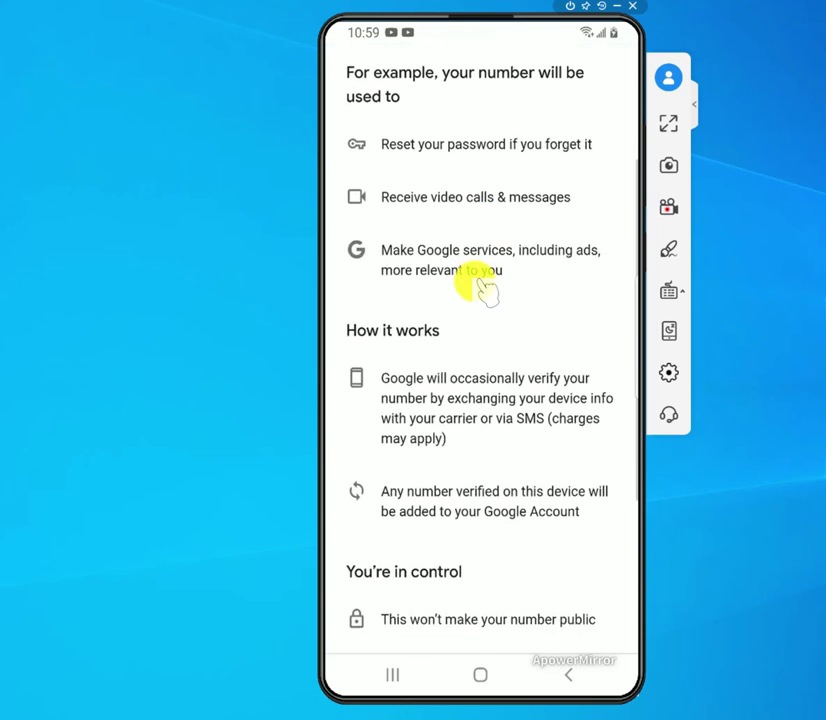
scroll(485, 288, "up", 3)
scroll(483, 288, "down", 10)
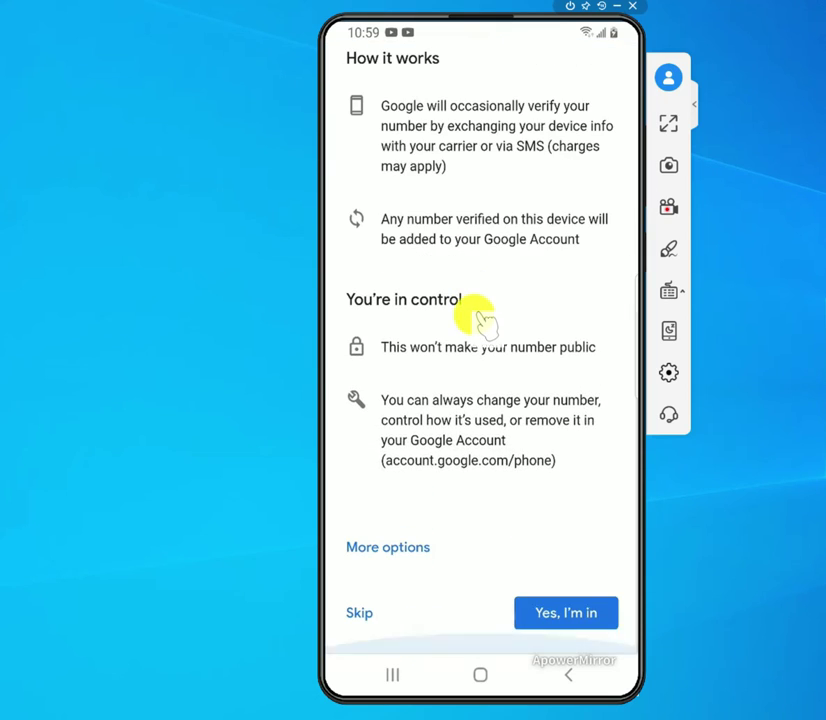
scroll(485, 354, "up", 5)
scroll(490, 355, "up", 3)
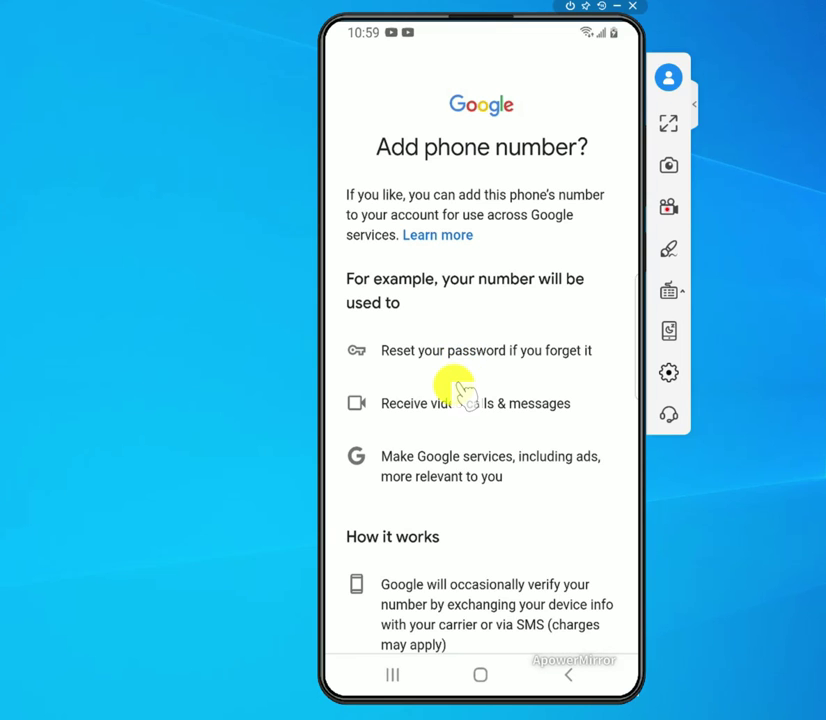
scroll(463, 392, "down", 2)
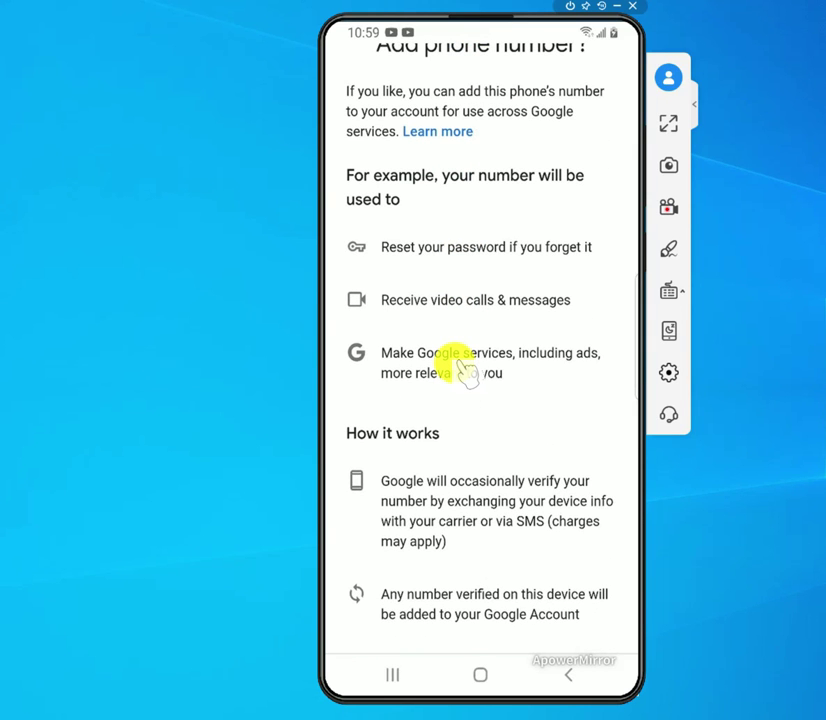
scroll(463, 370, "down", 7)
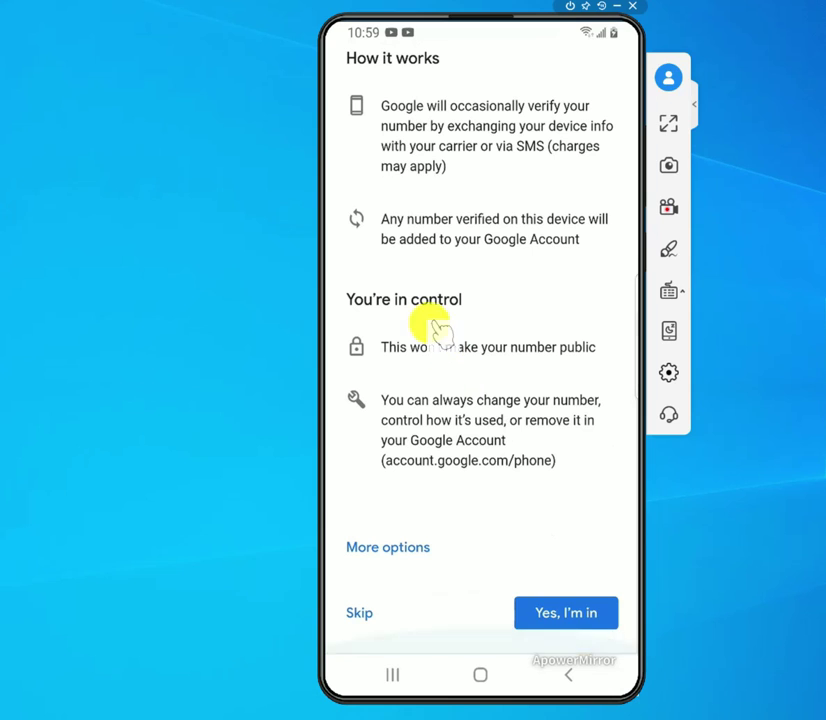
scroll(485, 254, "up", 8)
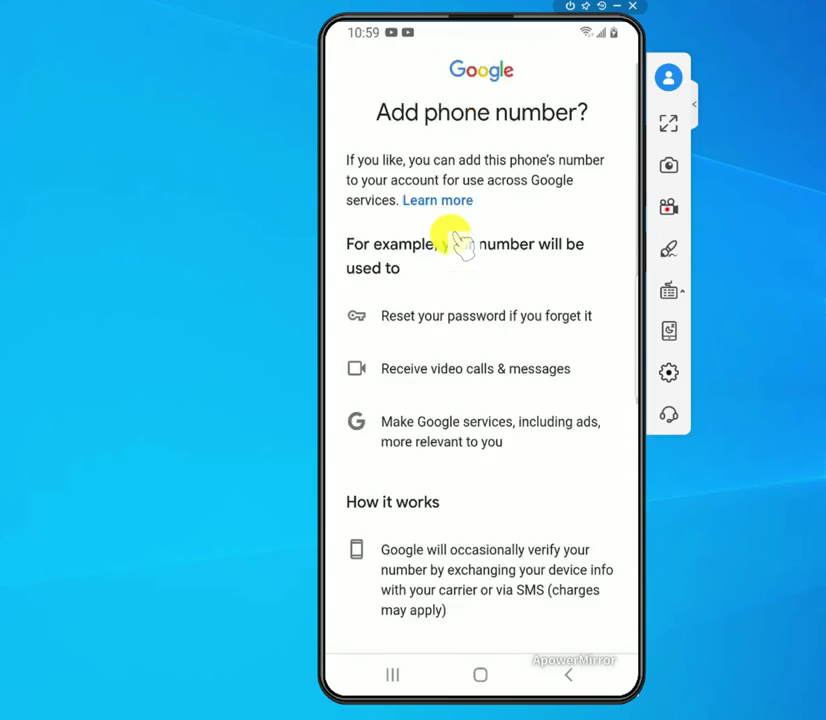
scroll(470, 354, "down", 2)
scroll(468, 360, "down", 7)
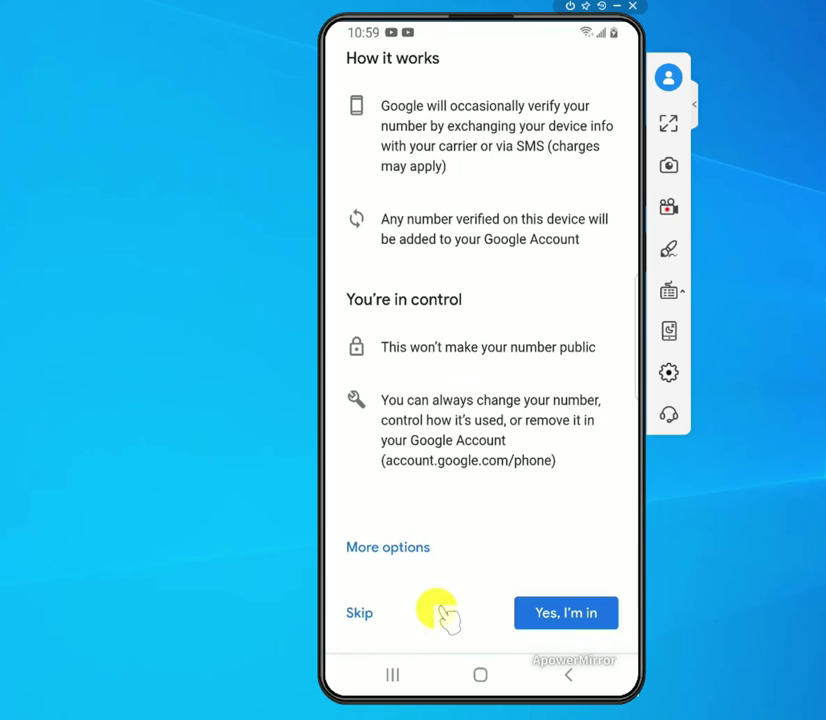
left_click(360, 616)
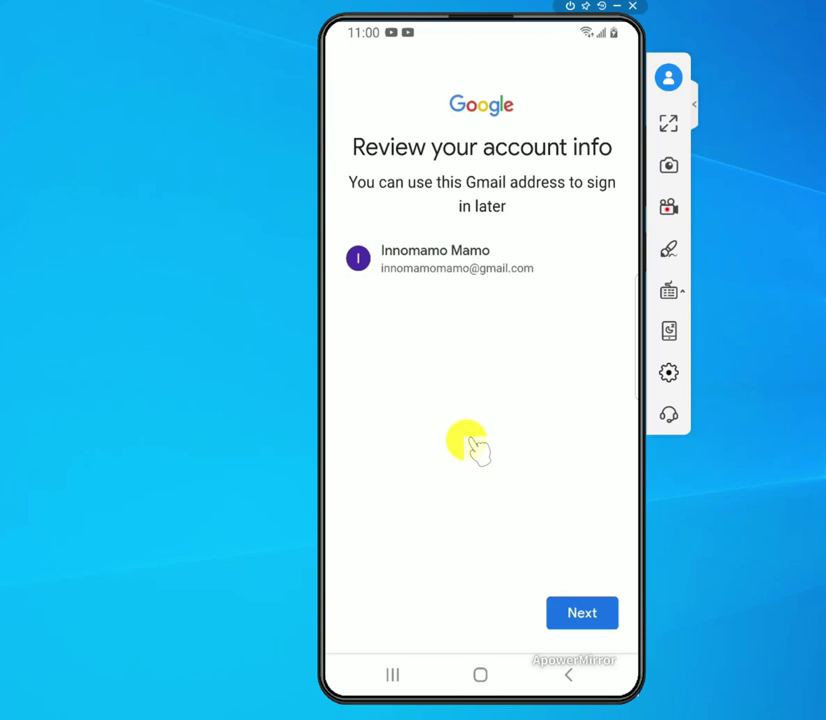
- Confirm the reviewed account info and agree to Google's Privacy and Terms
left_click(581, 614)
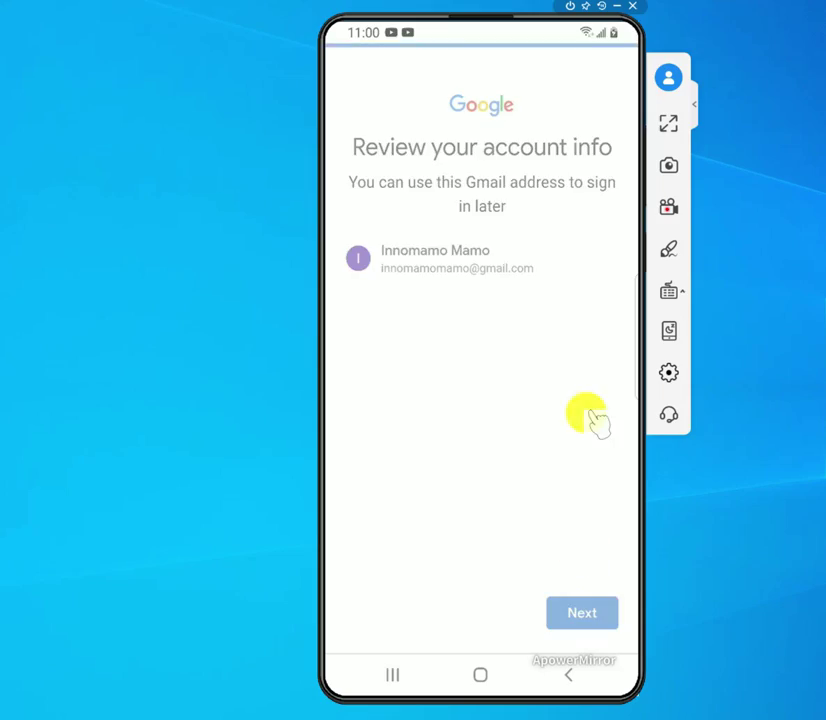
scroll(529, 428, "down", 5)
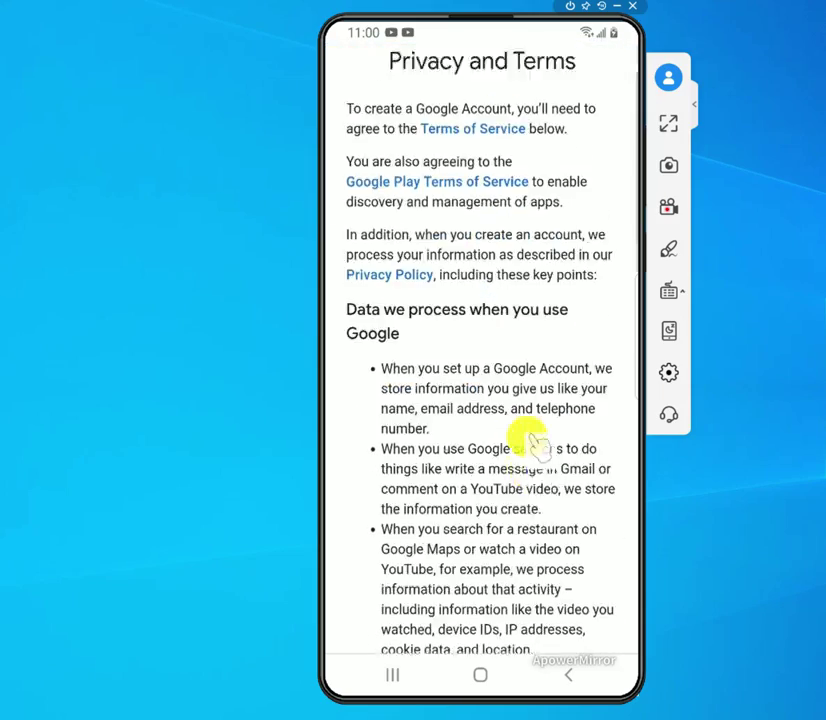
scroll(543, 497, "down", 10)
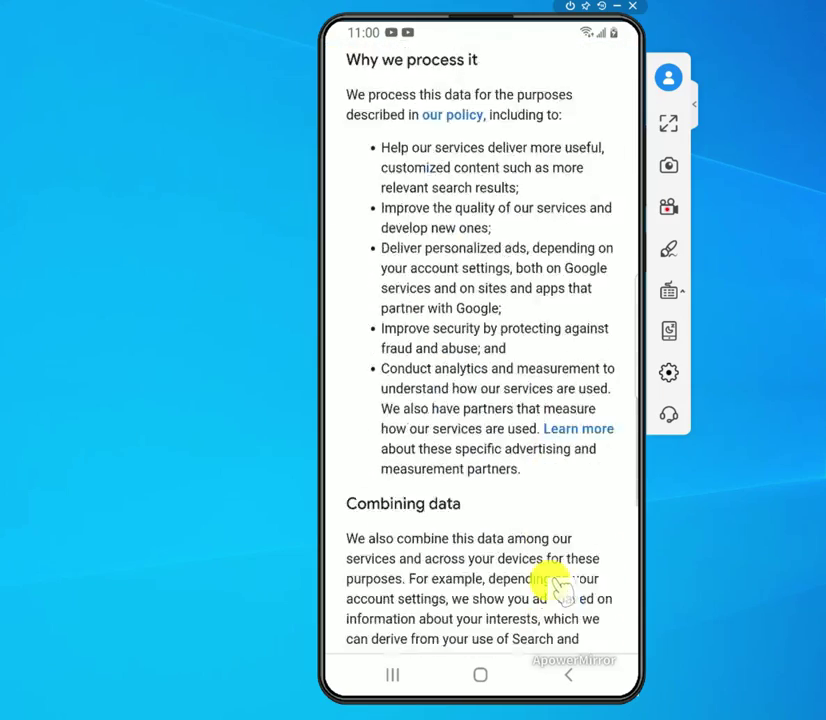
scroll(556, 585, "down", 3)
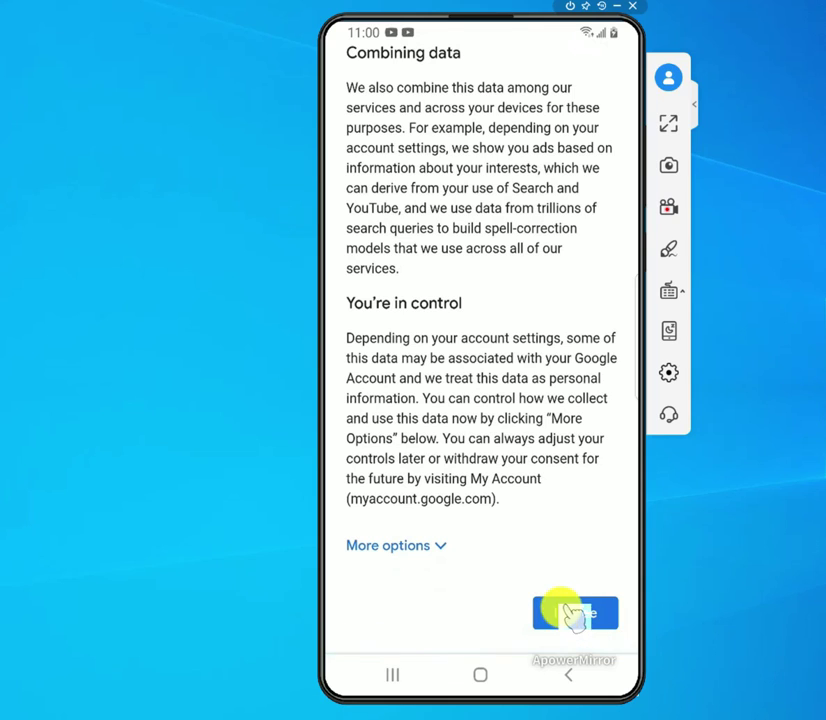
left_click(579, 615)
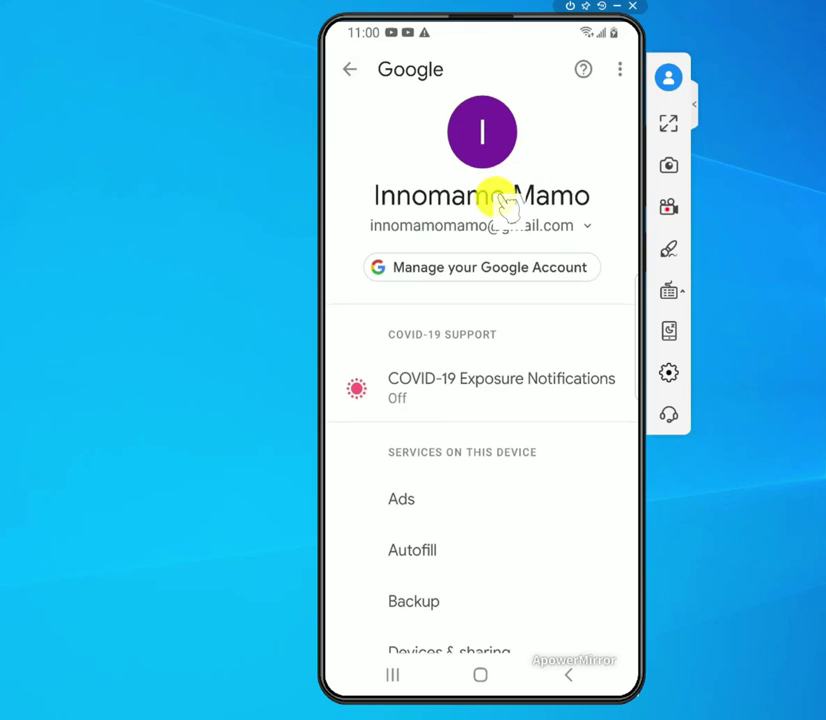
- Scroll the Google settings page to check the newly created active account
scroll(478, 265, "down", 2)
scroll(477, 266, "up", 3)
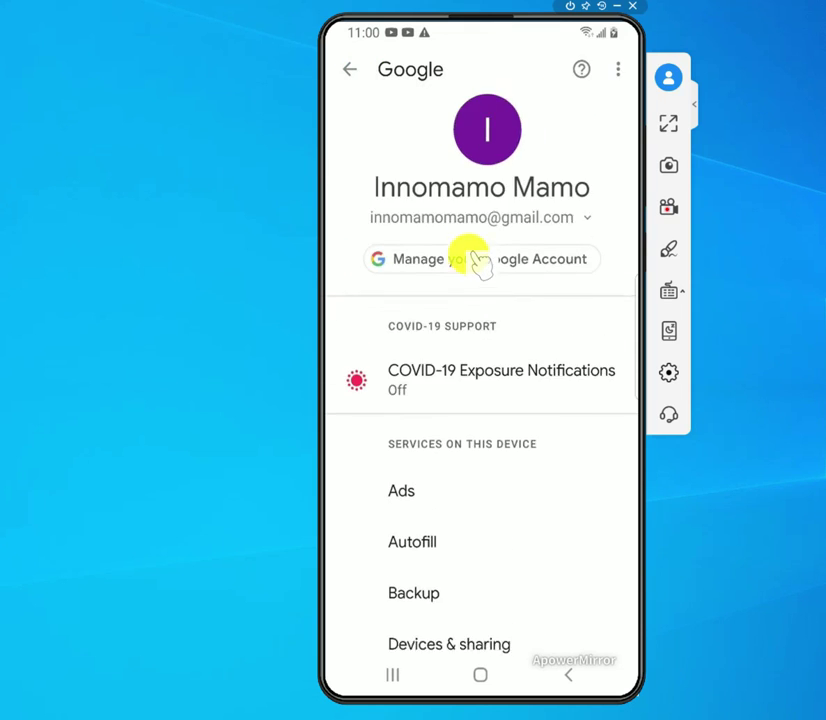